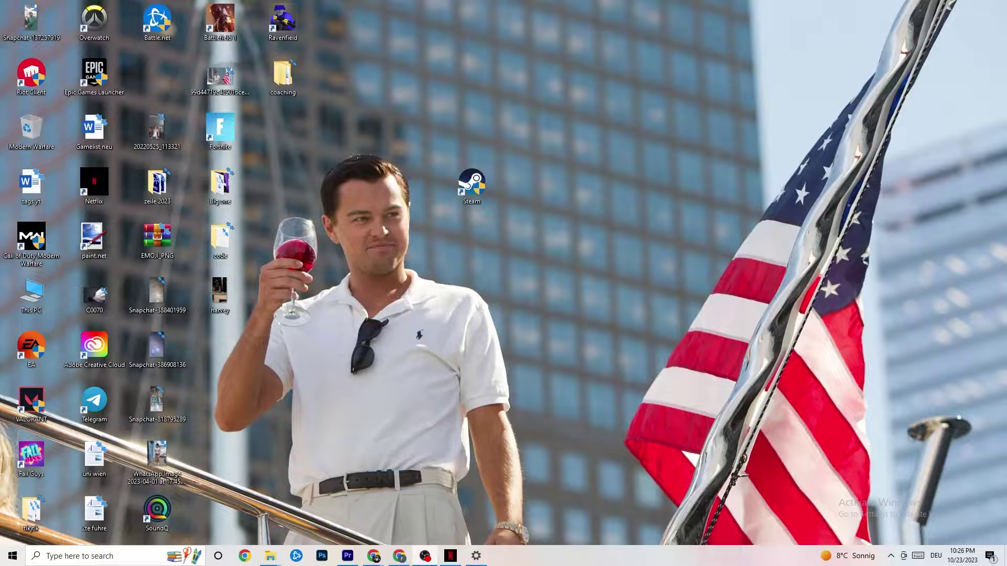
Select the Steam shortcut, nudge it back into place, and dismiss its context menu.
mouse_move(475, 186)
mouse_down()
mouse_move(412, 186)
mouse_move(473, 186)
mouse_up()
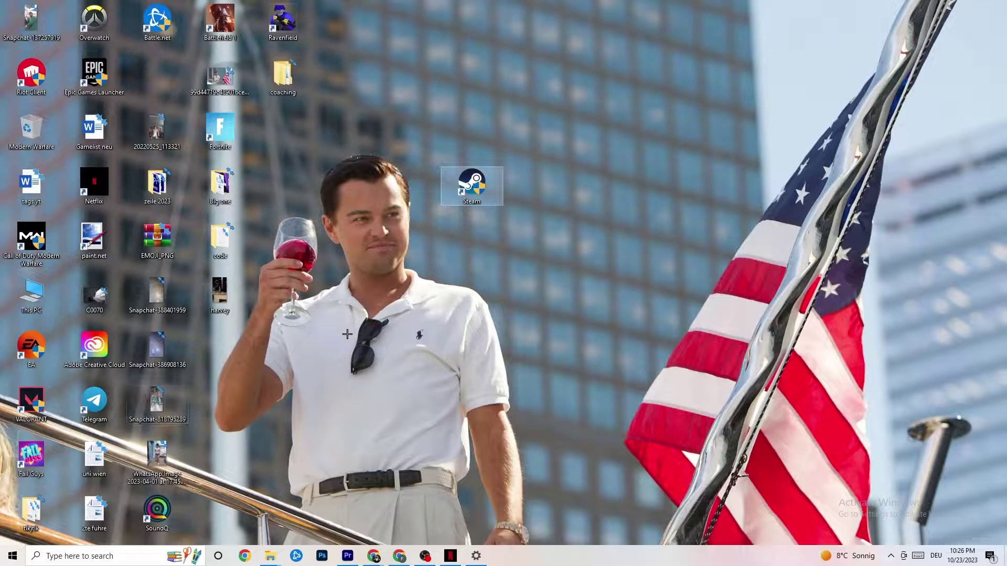
drag(475, 198, 483, 202)
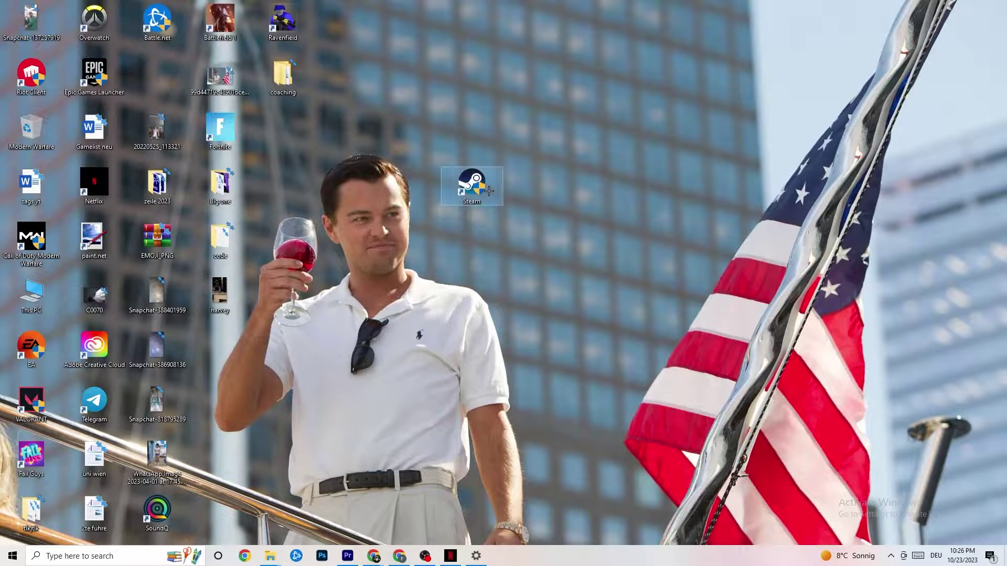
click(464, 126)
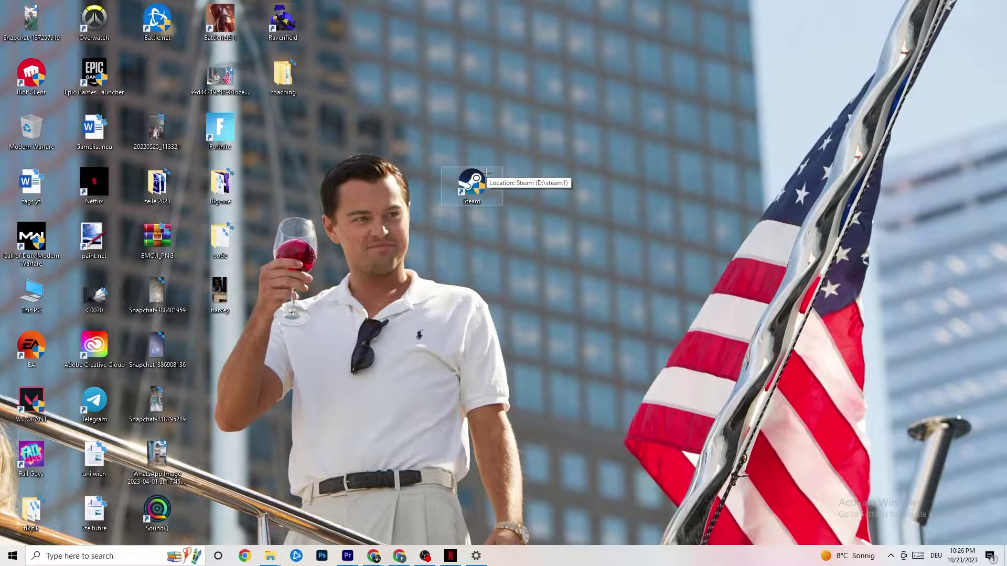
right_click(482, 184)
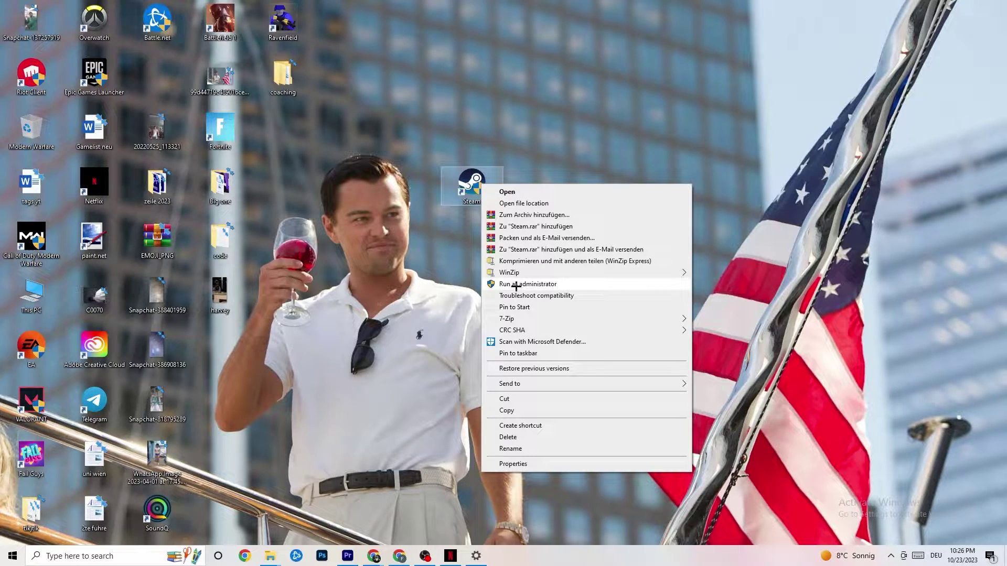
click(430, 279)
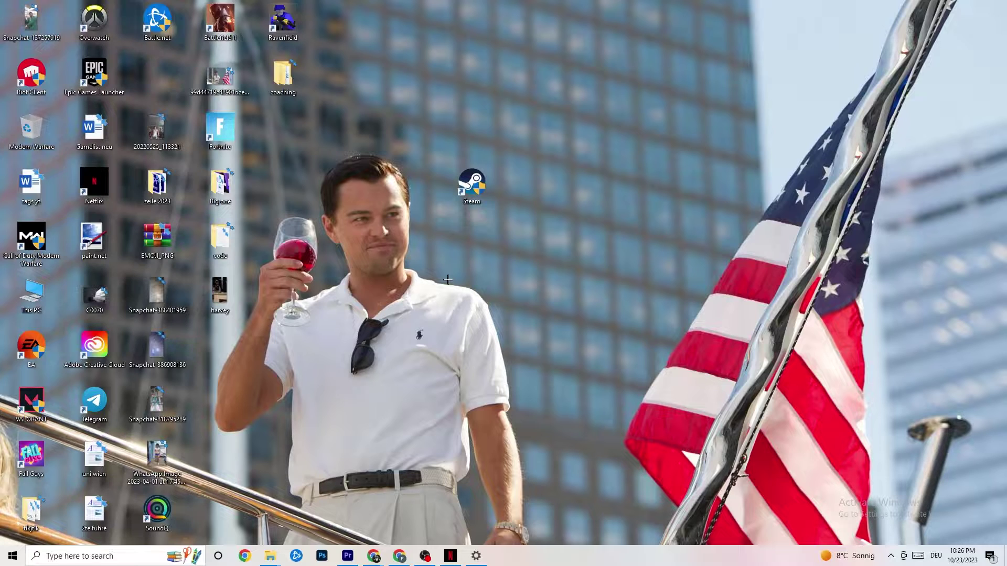
Set the Steam shortcut to run in Windows 8 compatibility mode as administrator, then apply.
right_click(470, 187)
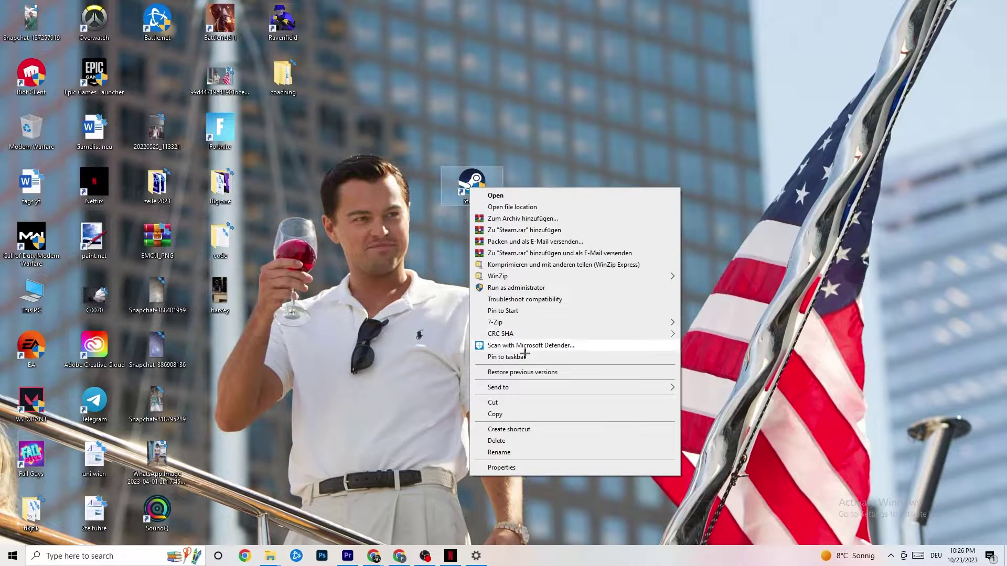
click(522, 467)
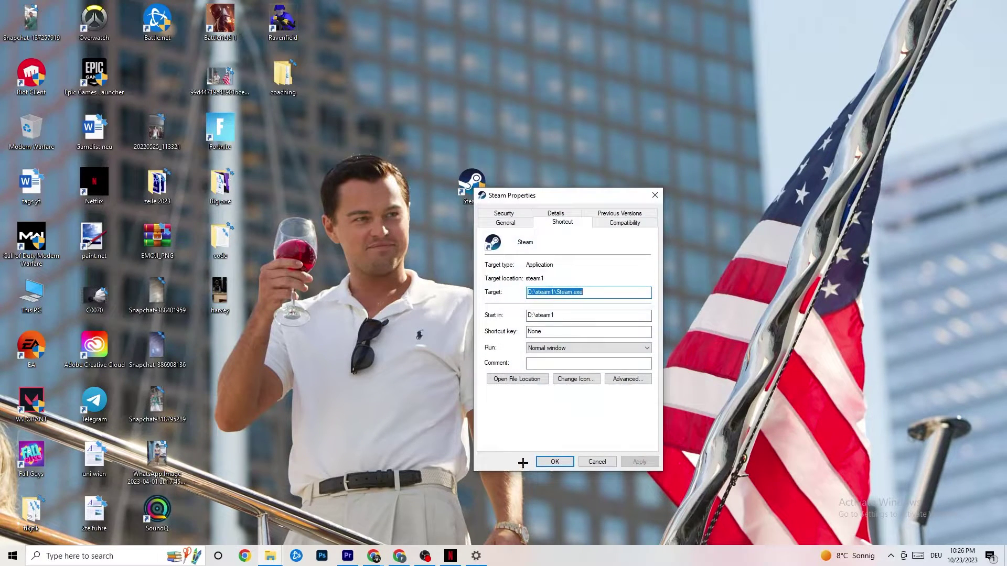
drag(546, 196, 499, 118)
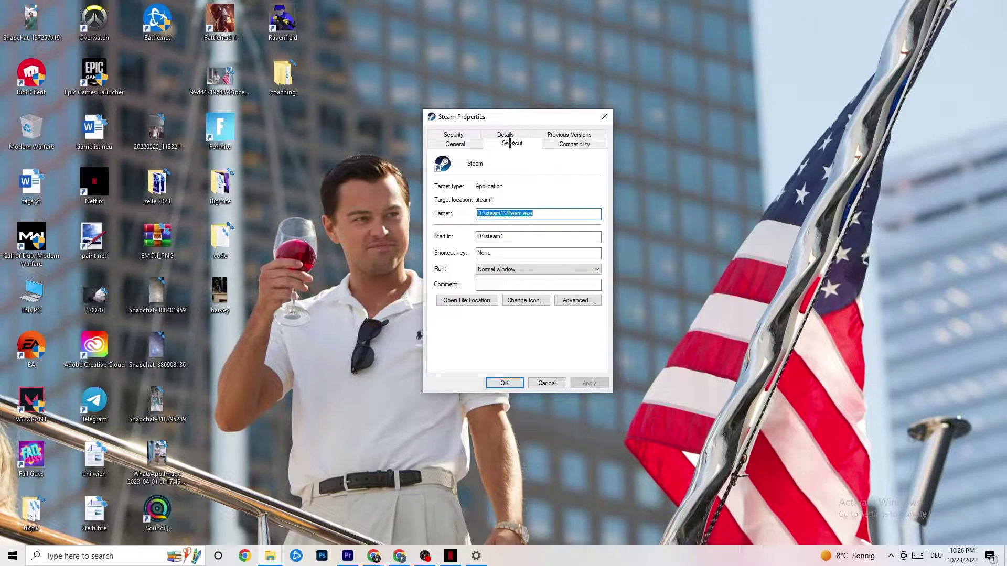
click(546, 143)
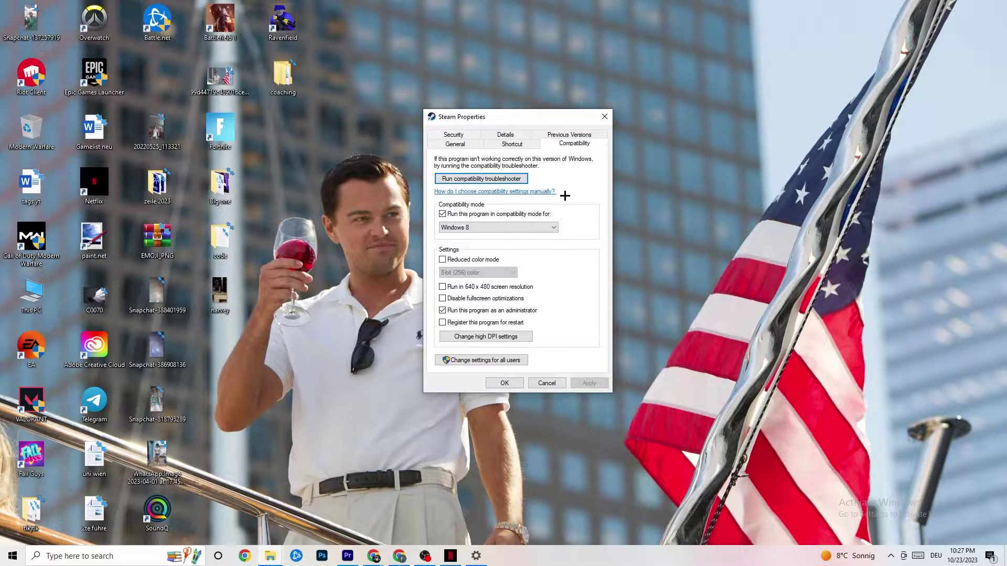
click(442, 214)
click(486, 227)
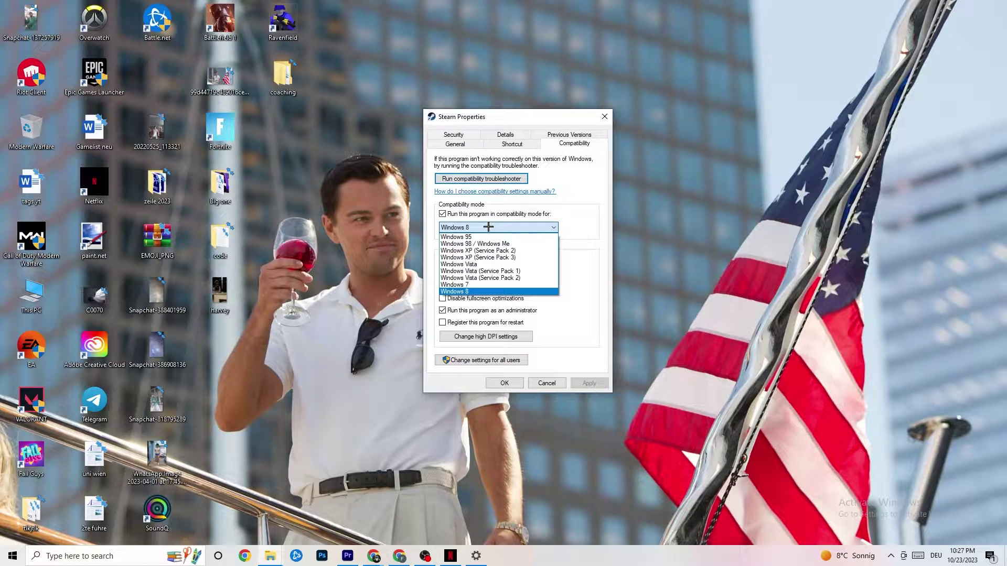
click(472, 292)
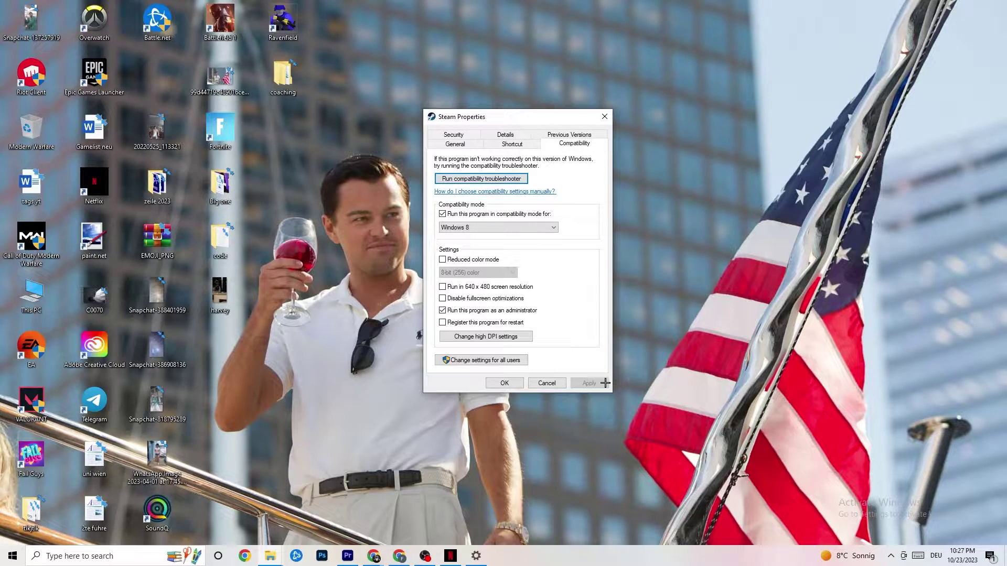
click(504, 383)
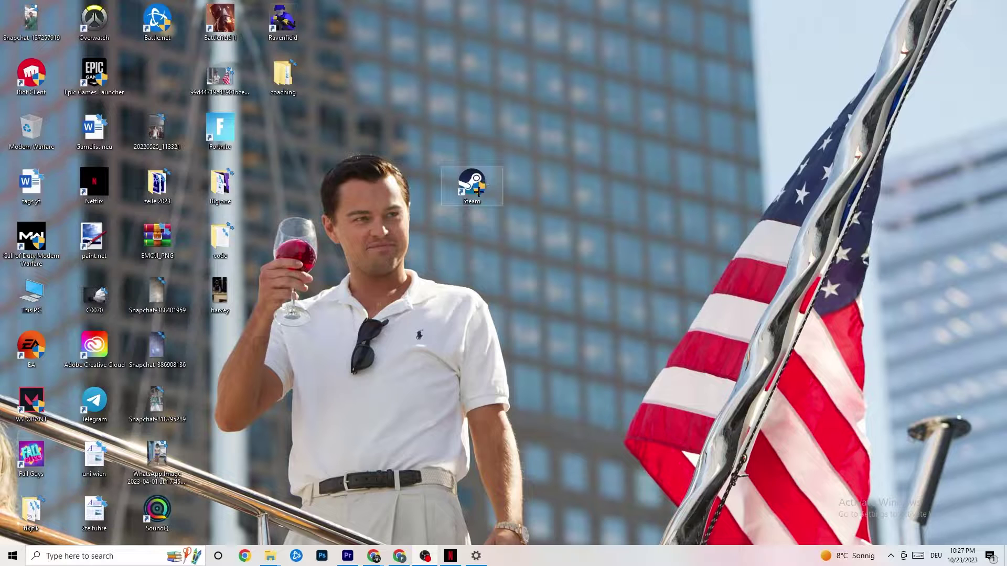
Open the Start menu and dismiss the Steam shortcut's context menu unchanged.
key(super)
key(super)
right_click(460, 191)
click(441, 285)
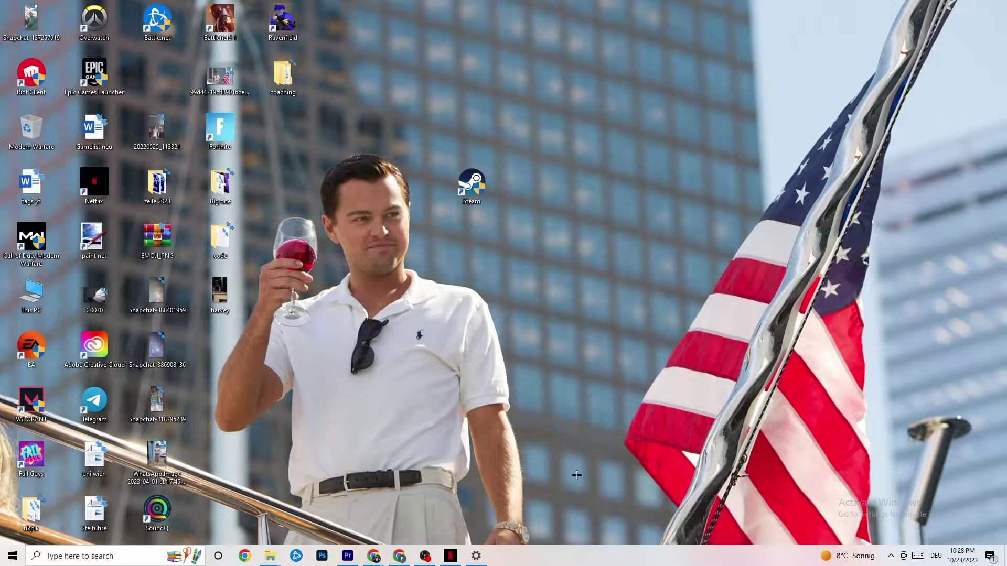
Launch Task Manager from the taskbar and maximize it to full screen.
right_click(559, 563)
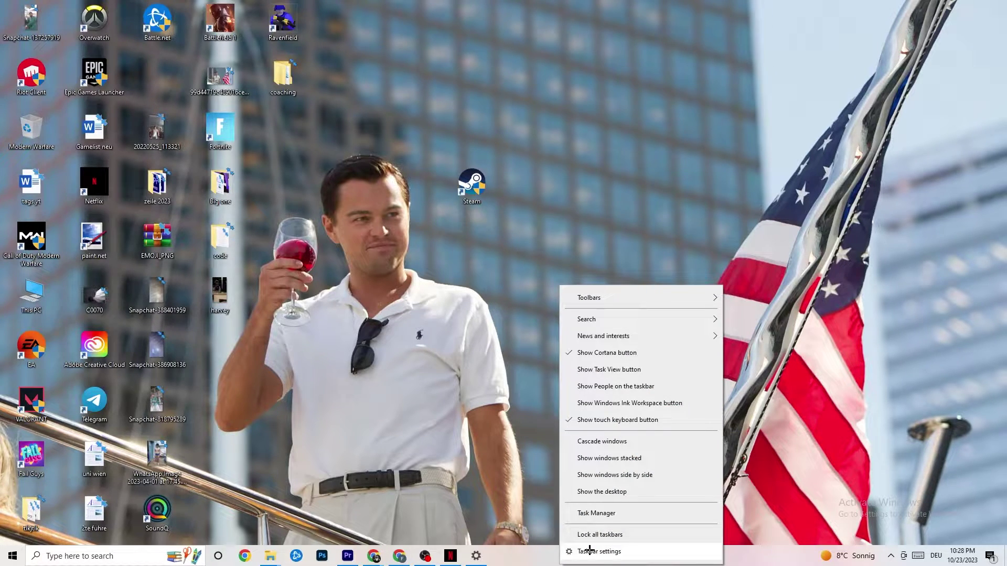
click(602, 514)
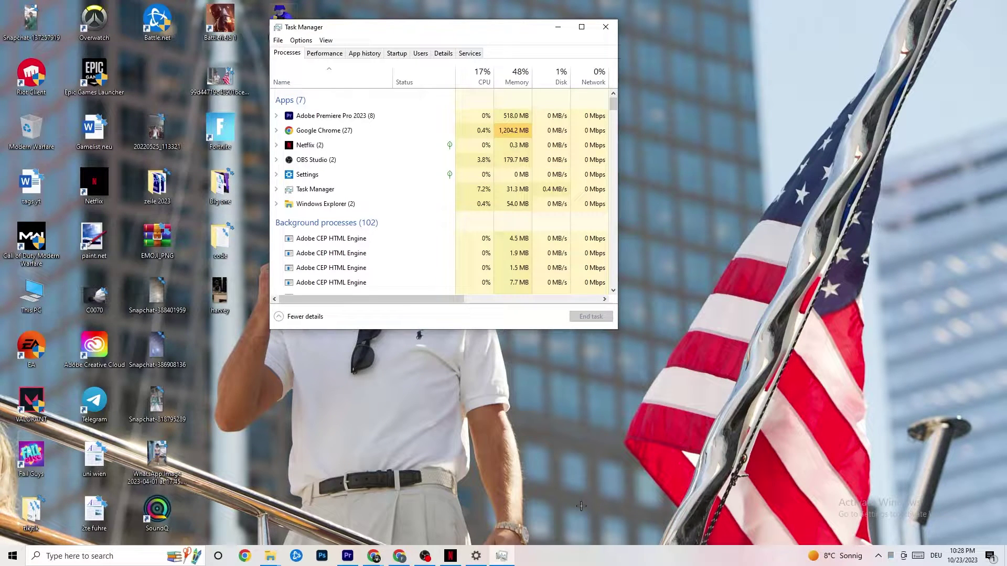
click(581, 26)
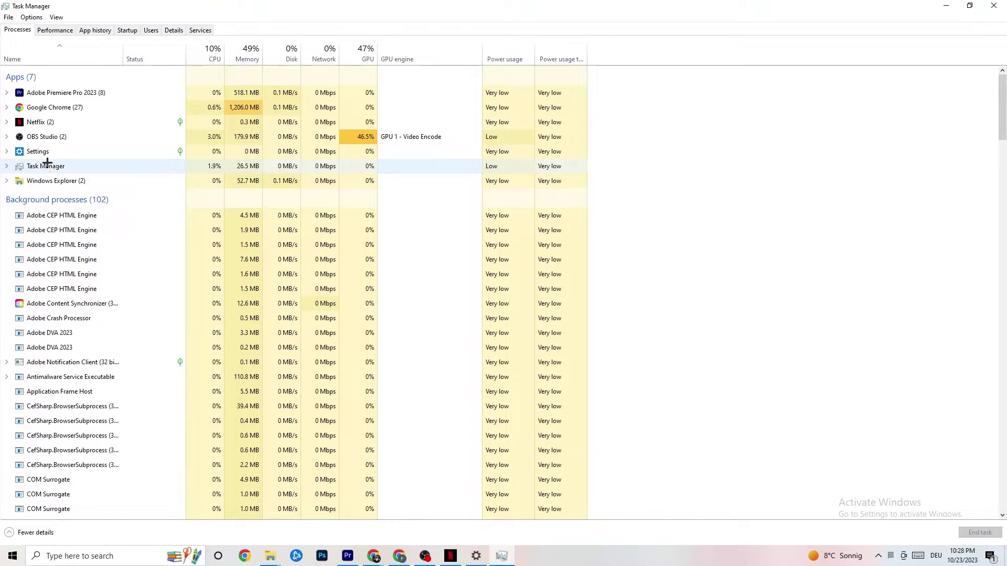
Leave the Google Chrome process running and show Task Manager's Details tab with PIDs and status.
right_click(74, 107)
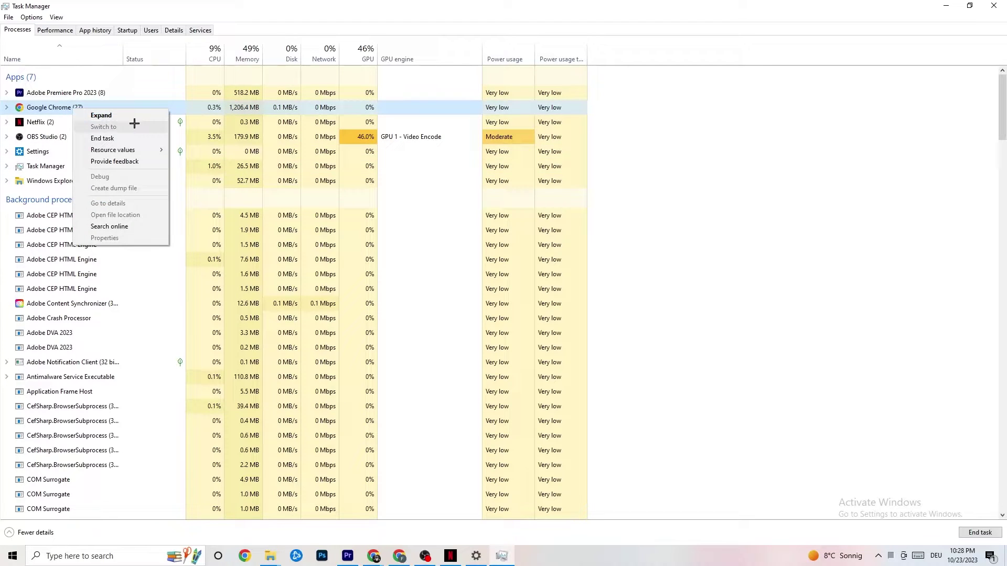
click(722, 124)
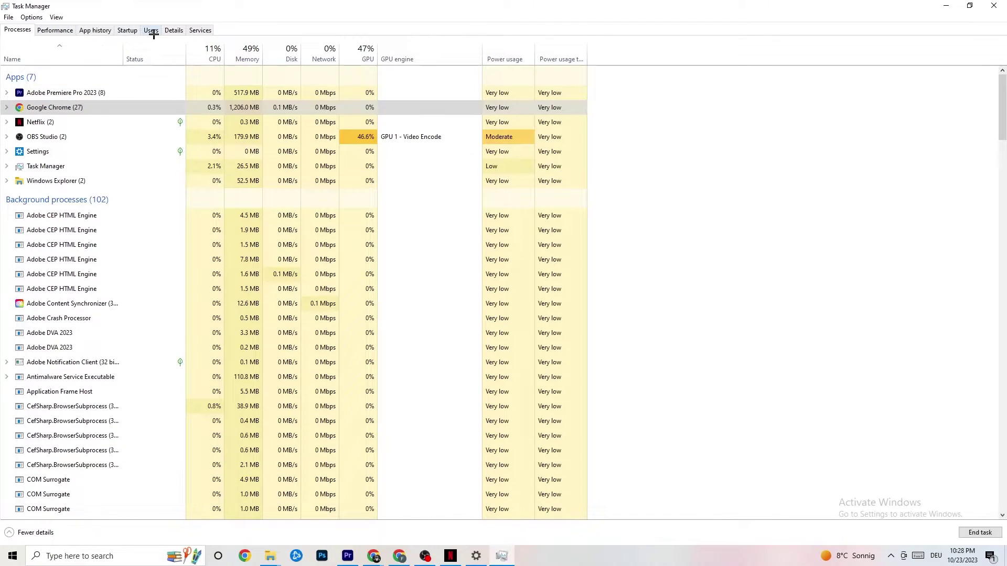
click(174, 31)
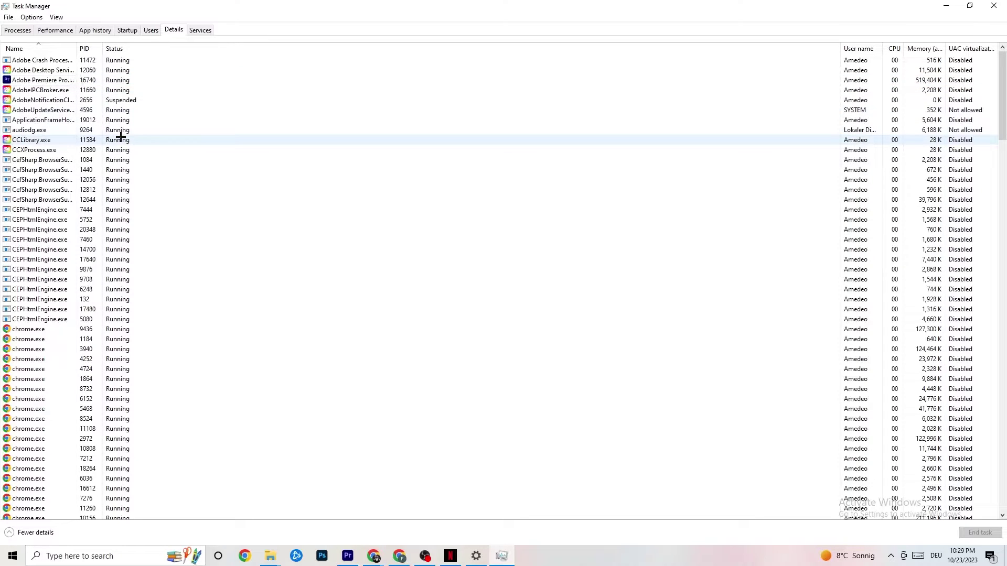
Leave Adobe Premiere Pro's priority at Normal and show the Startup apps list.
right_click(54, 83)
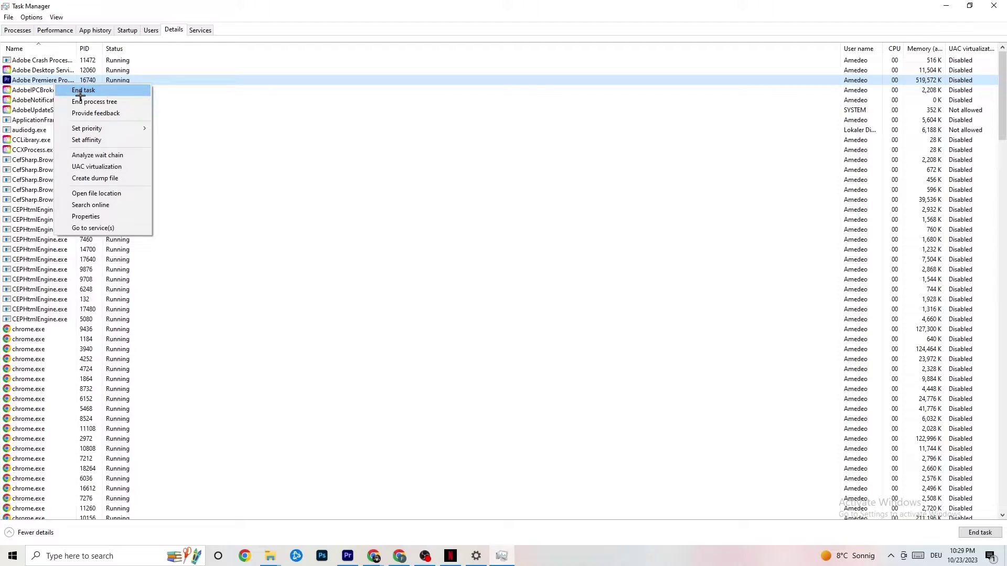
mouse_move(97, 133)
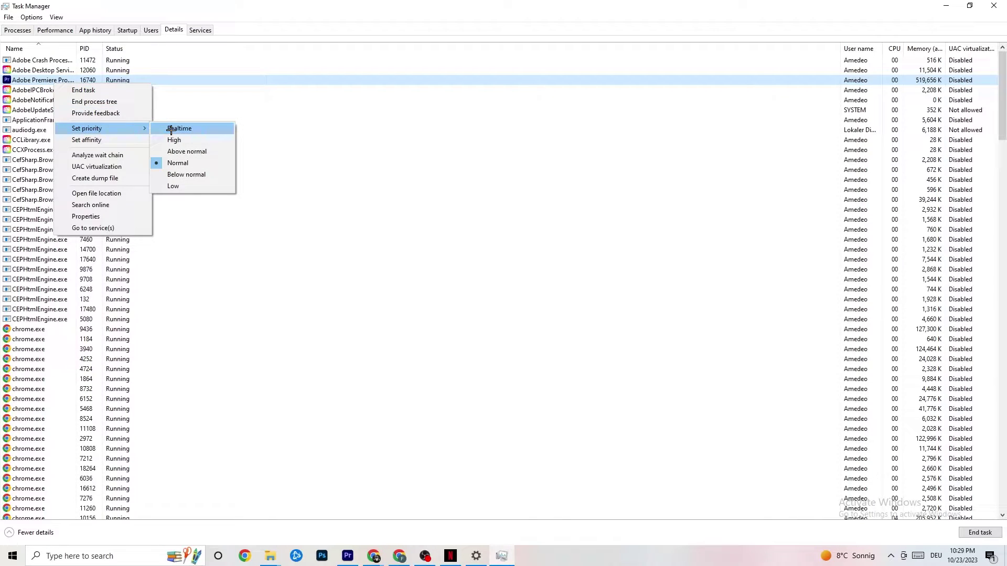
mouse_move(141, 126)
click(274, 110)
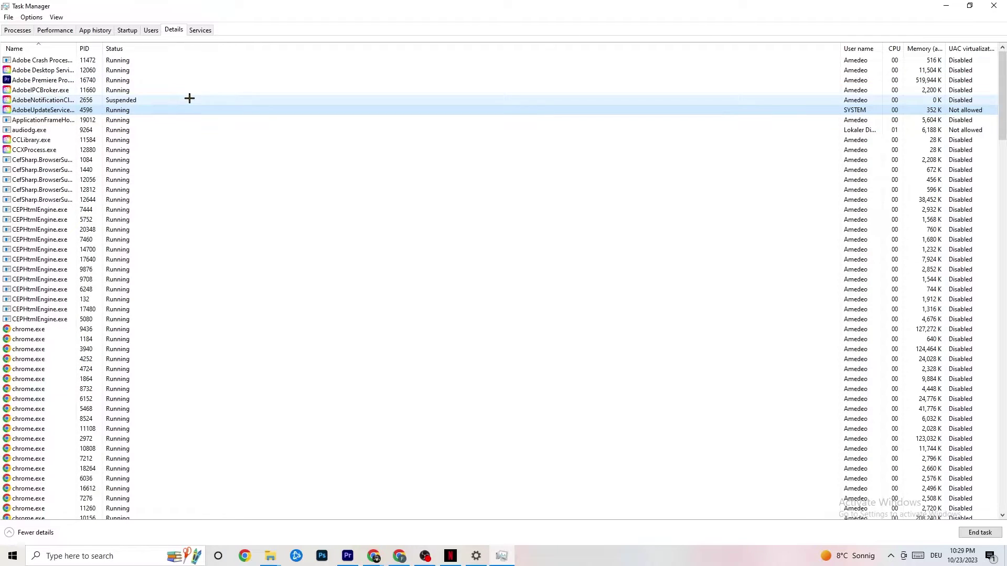
click(127, 30)
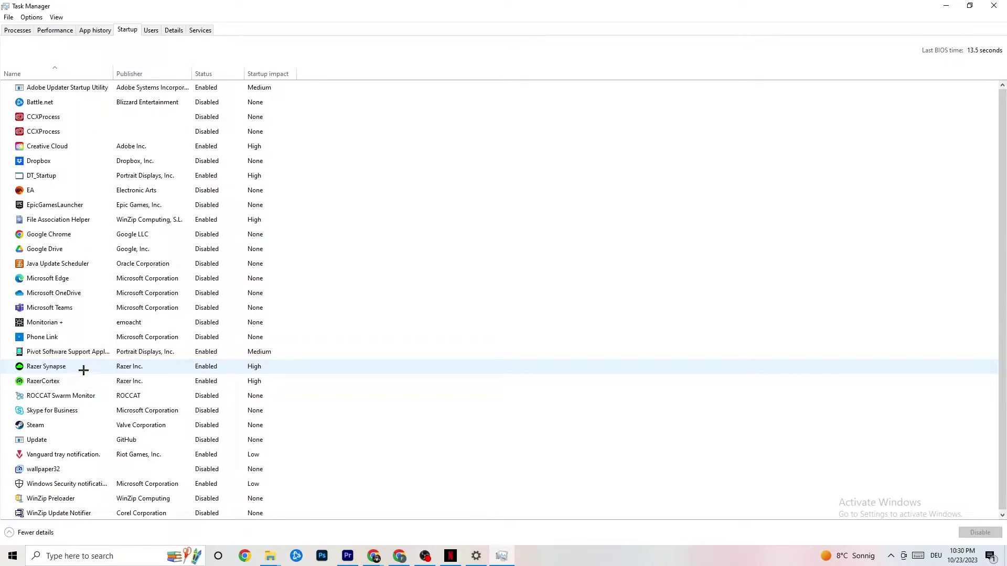
Keep Razer Synapse enabled at startup and close Task Manager.
right_click(204, 368)
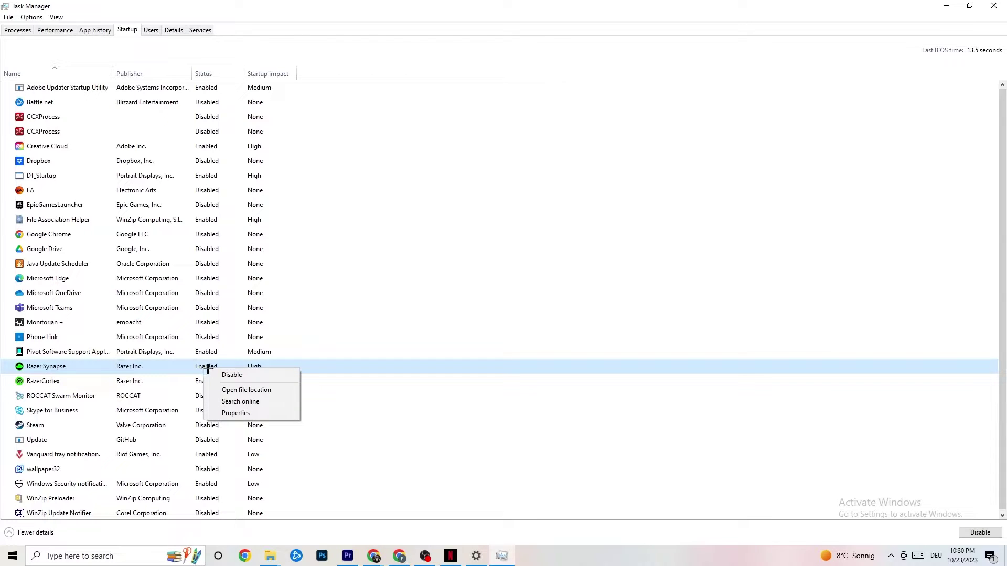
click(519, 53)
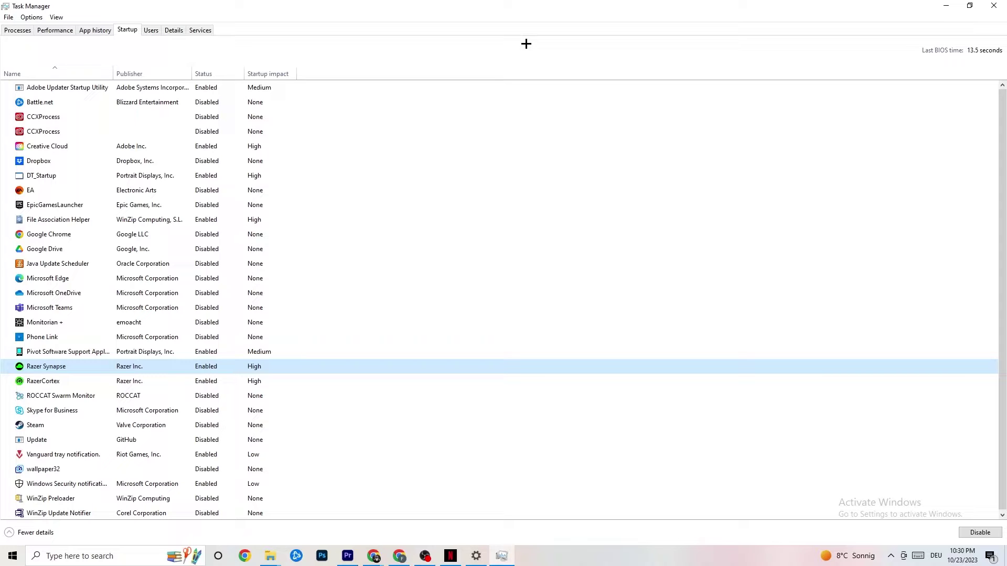
click(988, 4)
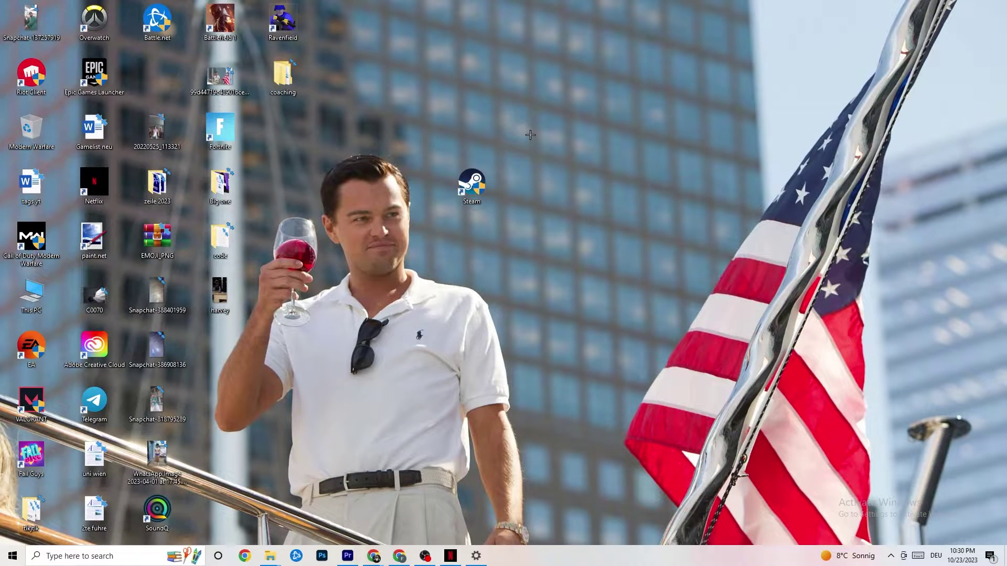
Open Windows Settings from Start and go to System's Display page.
click(12, 557)
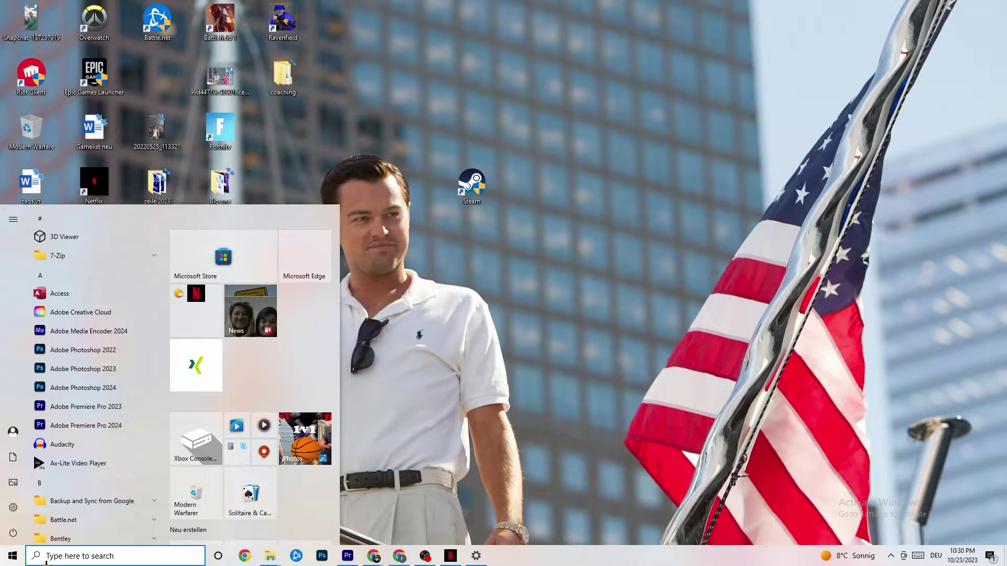
click(14, 507)
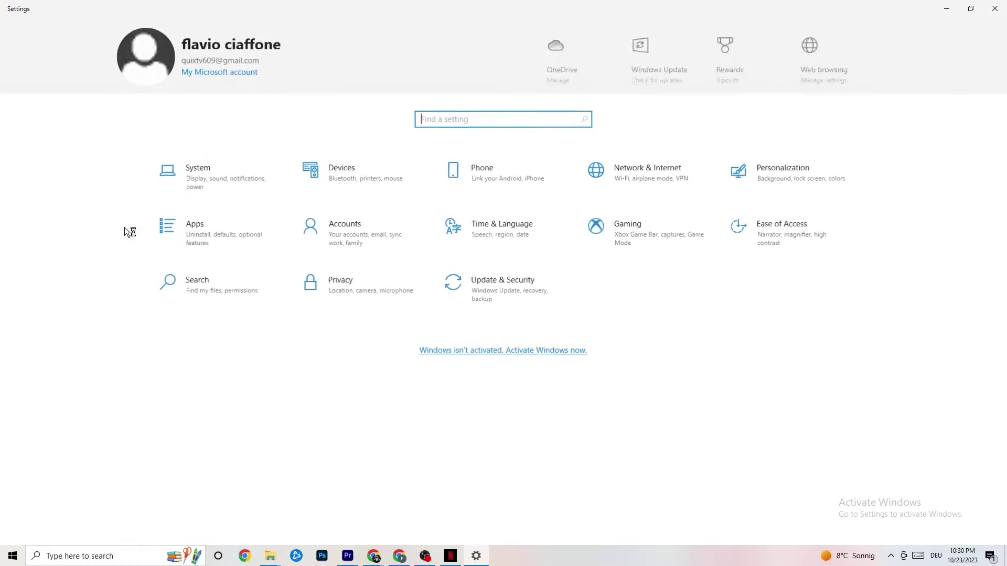
click(219, 178)
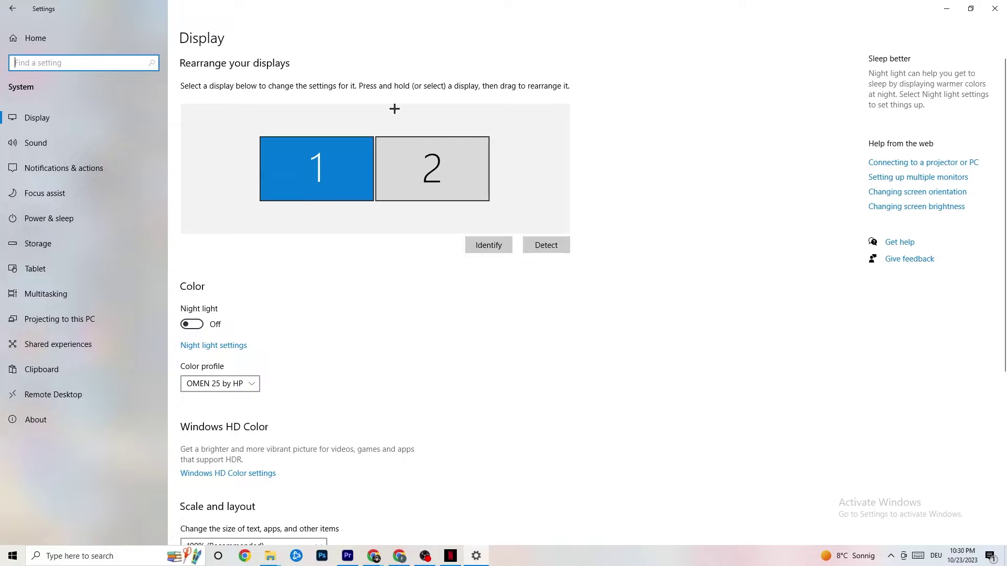
scroll(490, 119, down, 5)
scroll(490, 119, down, 1)
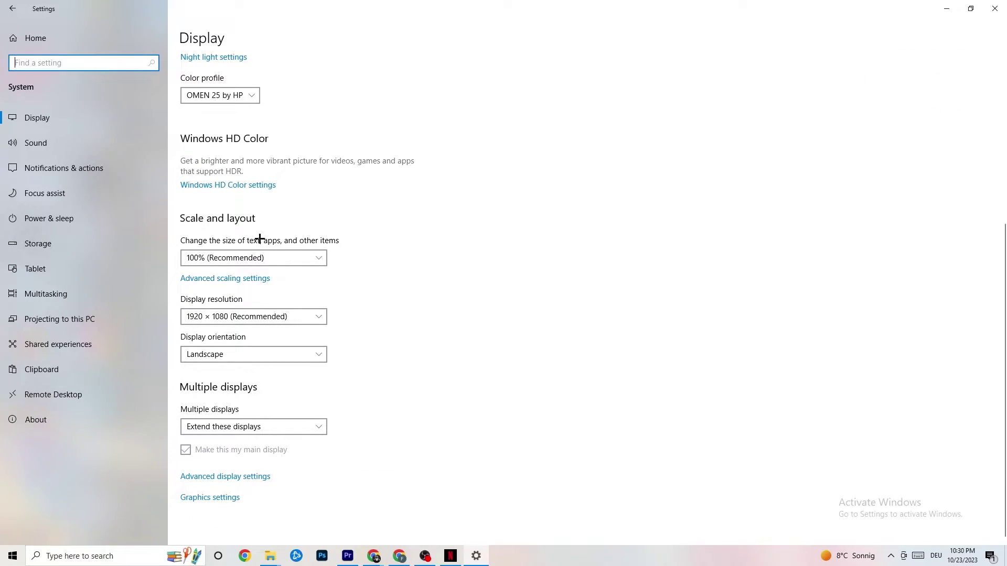
click(269, 252)
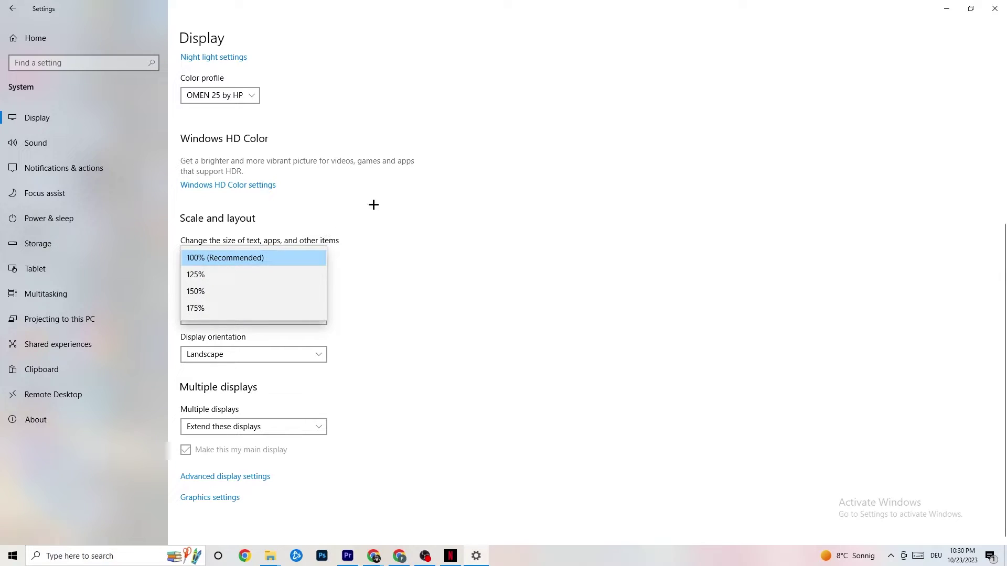
click(397, 204)
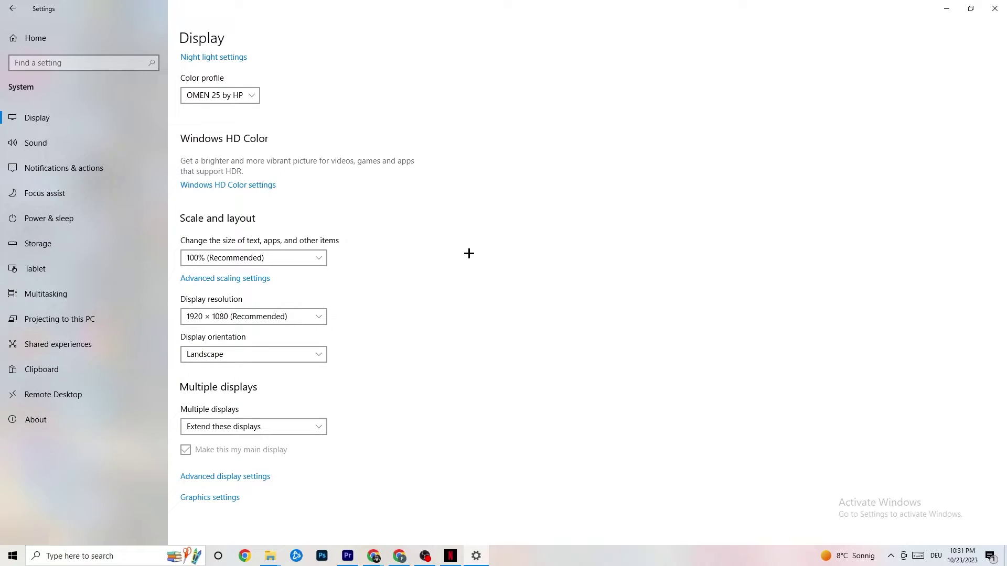
Check Power & sleep, keep the Balanced plan, and move on to Storage settings.
click(63, 215)
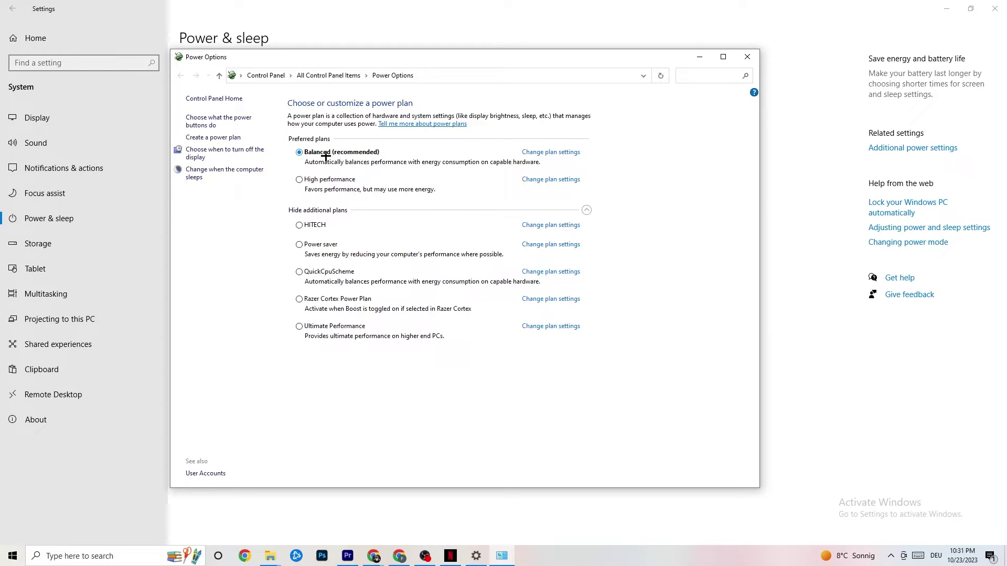
click(746, 56)
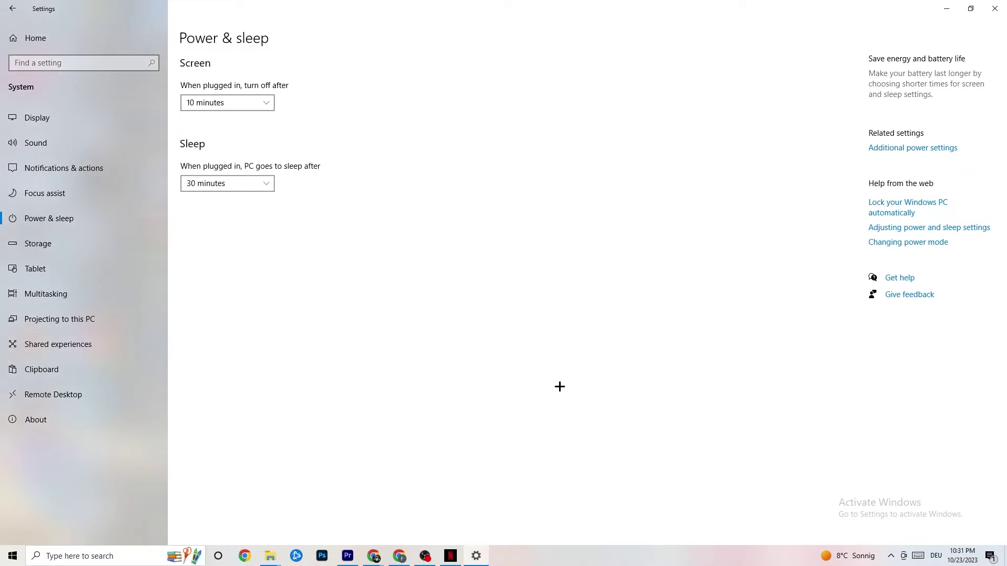
click(79, 247)
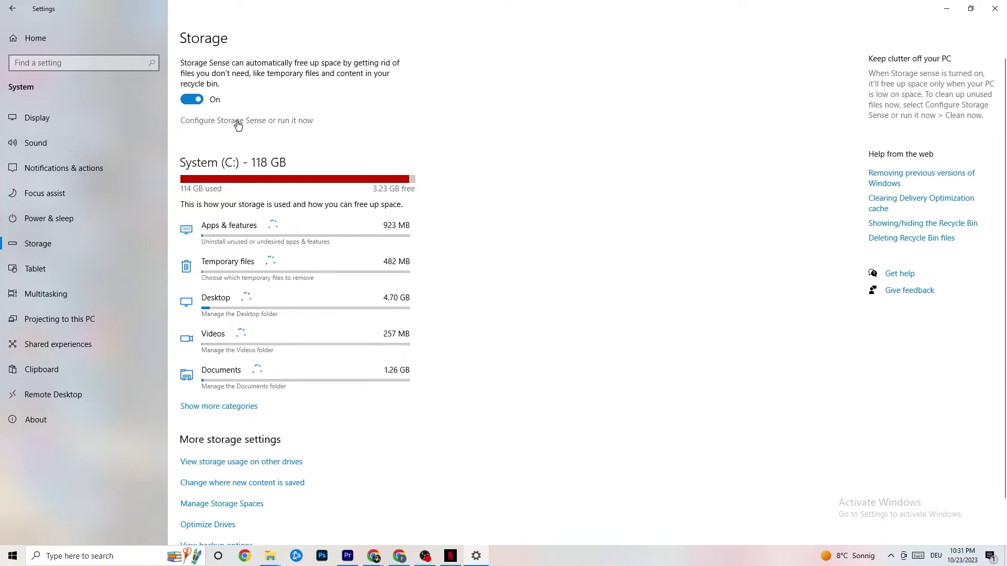
Keep Storage Sense running every week, then go back to the Settings home page.
click(238, 121)
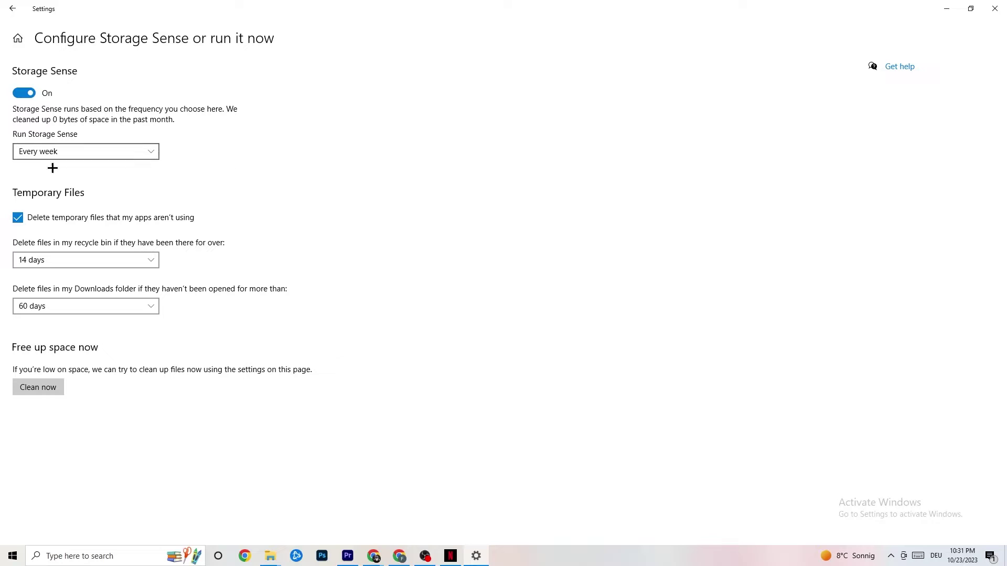
click(143, 157)
click(126, 151)
click(86, 155)
click(325, 166)
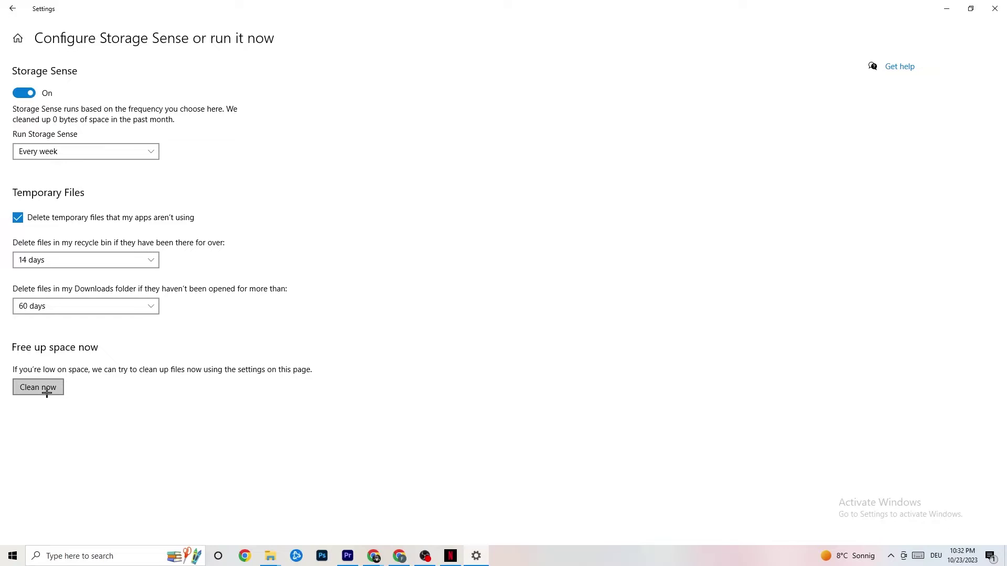
click(11, 8)
click(12, 8)
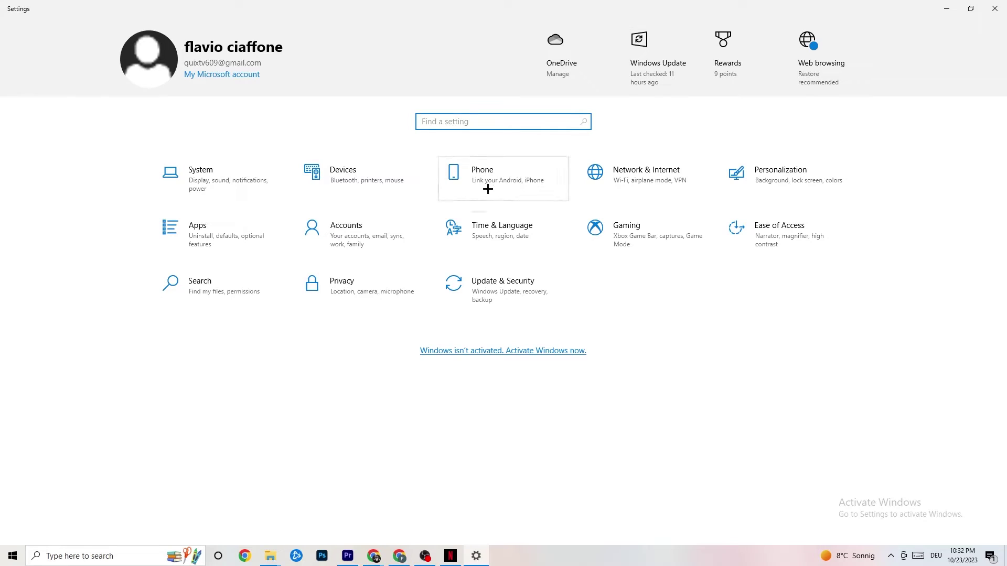
Open the Gaming section's Xbox Game Bar page, showing Game Bar Off.
click(671, 240)
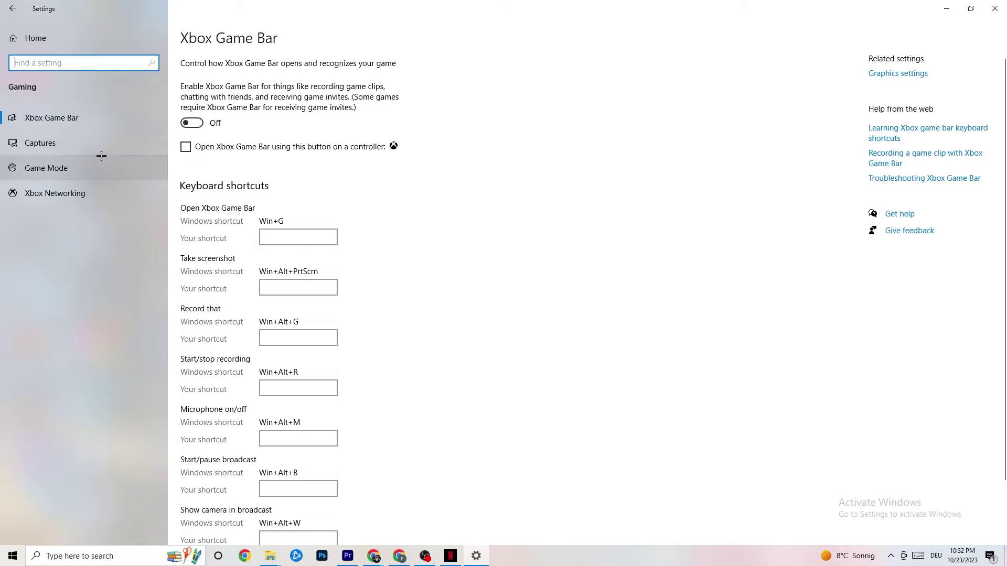
Open Captures to review background and audio recording Off at 30 fps.
click(39, 143)
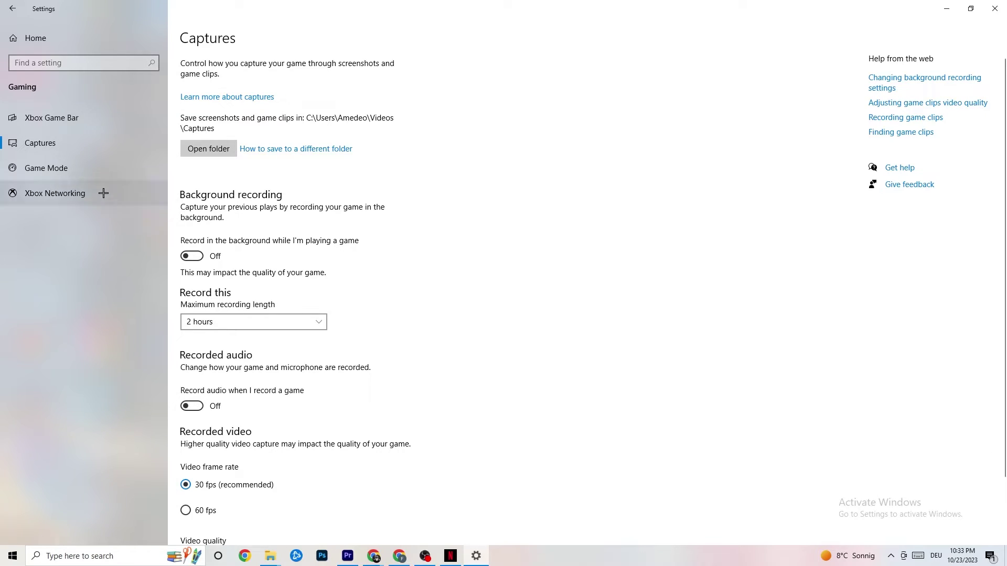
Confirm Game Mode is switched On, then return to the Settings home grid.
click(93, 168)
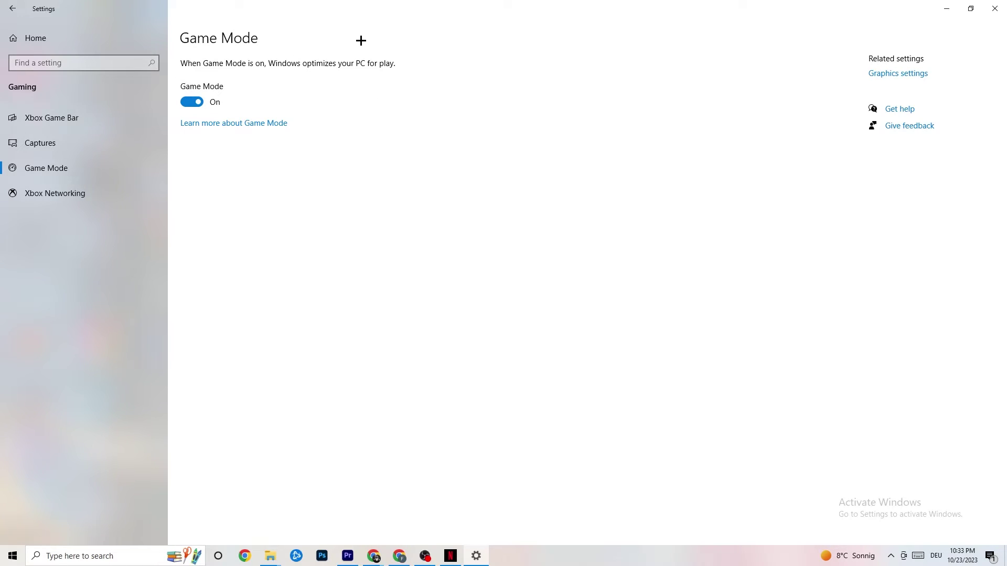
click(12, 9)
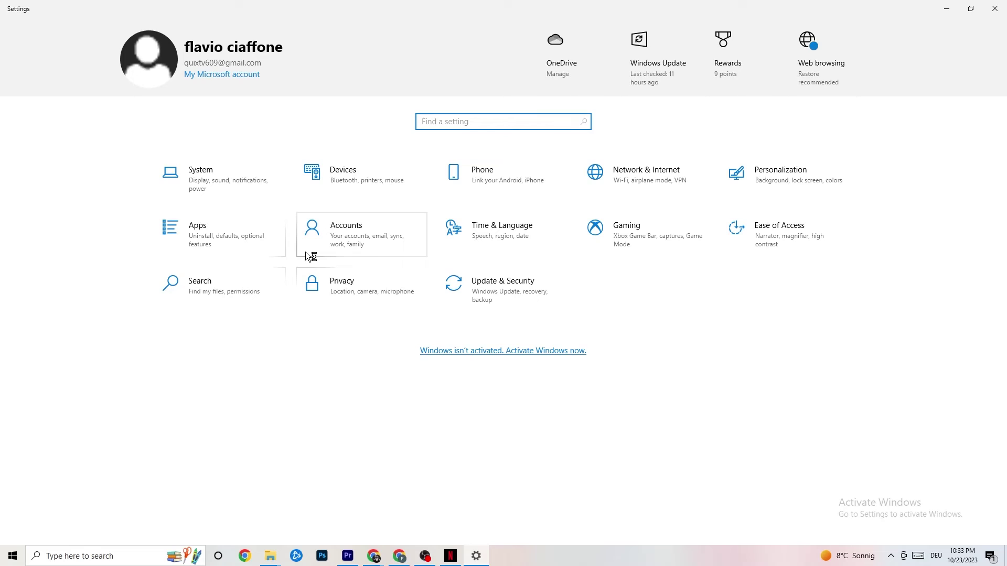
Look over Troubleshoot, verify Windows Update shows up to date as of 11:00 AM, then close Settings.
click(521, 302)
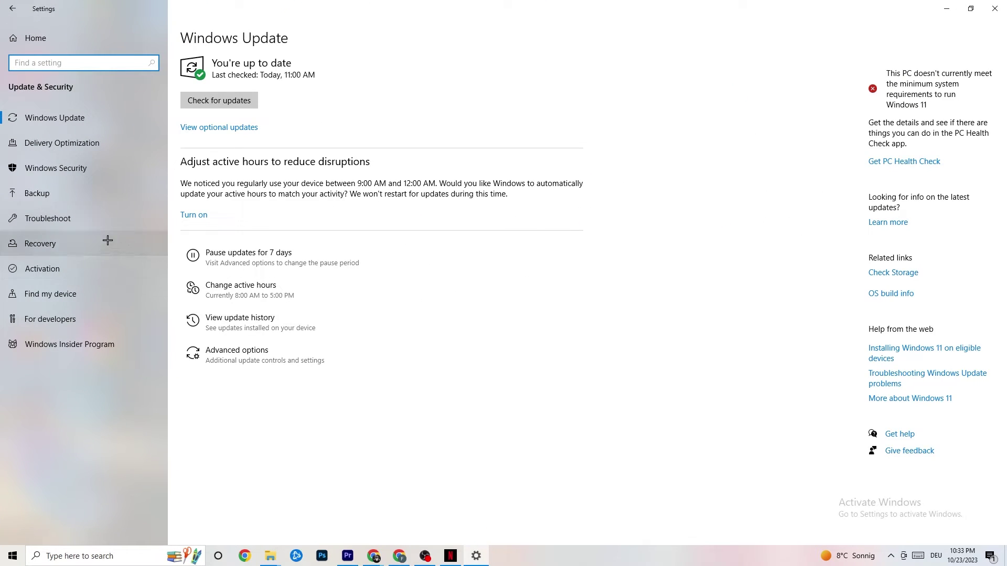
click(67, 217)
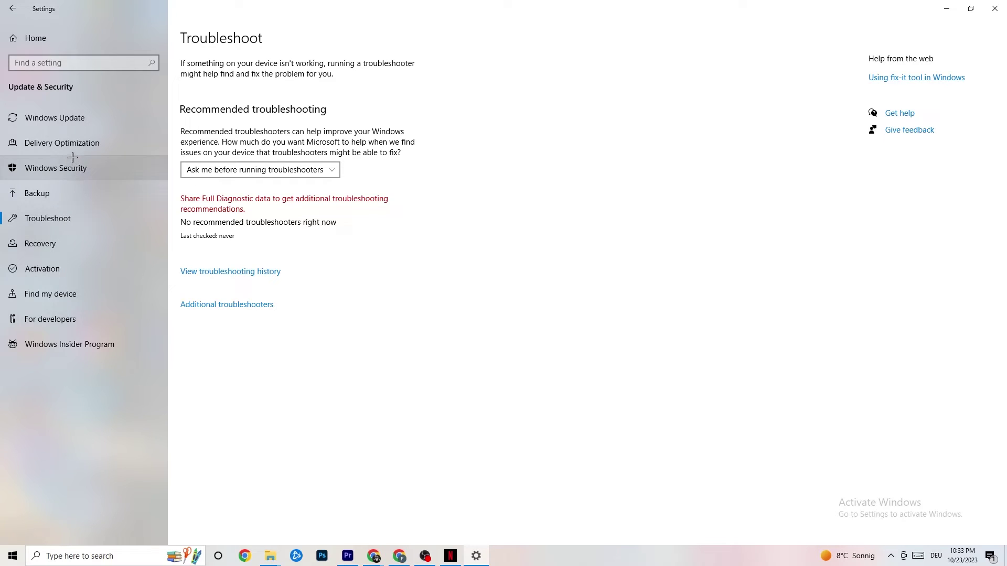
click(74, 120)
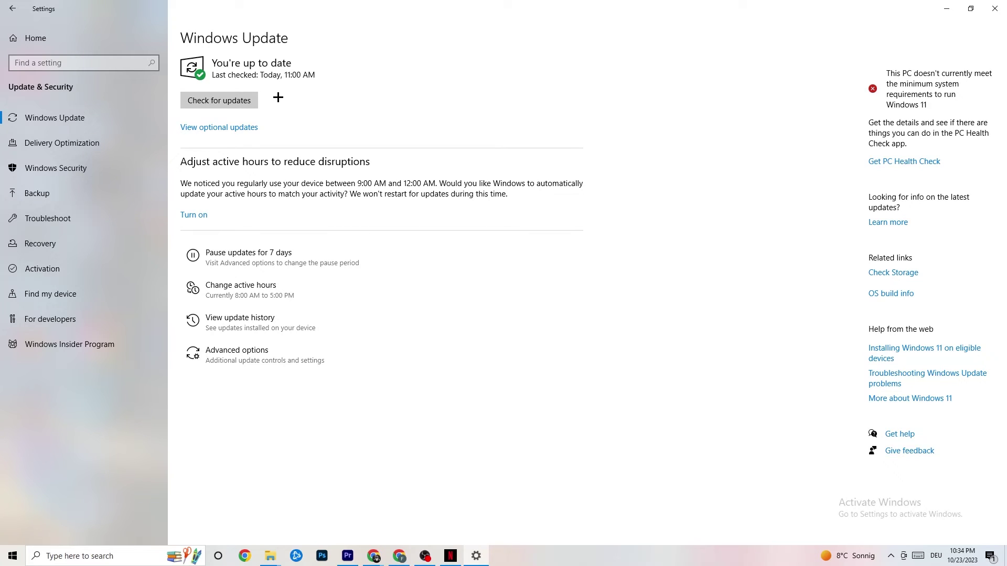
click(995, 9)
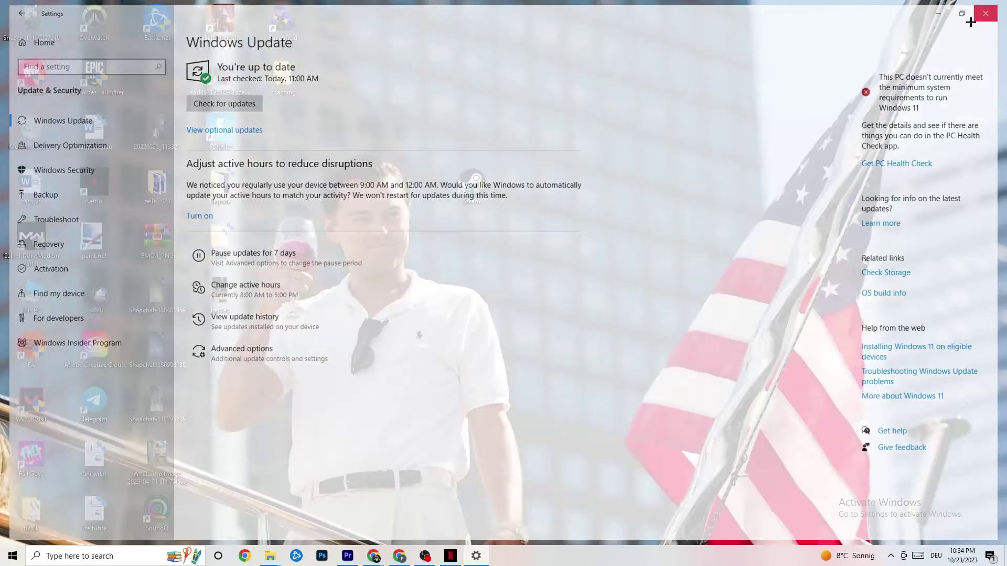